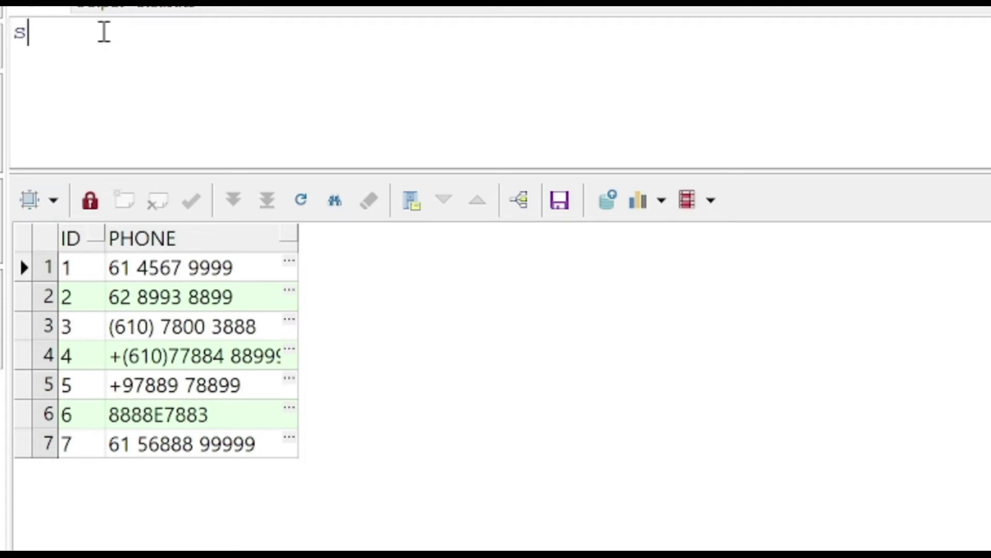
pyautogui.write('el')
pyautogui.write('ect * from tem')
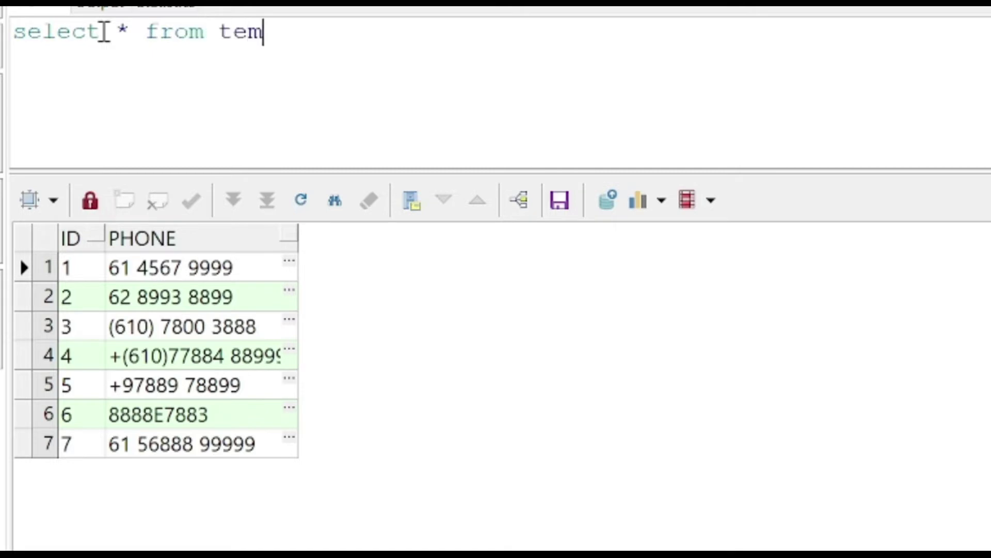
pyautogui.write('p456')
# Run SELECT * FROM temp456 WHERE regexp_like(phone,'[^0-9]') to list non-digit phones
pyautogui.press('Return')
pyautogui.write('wher')
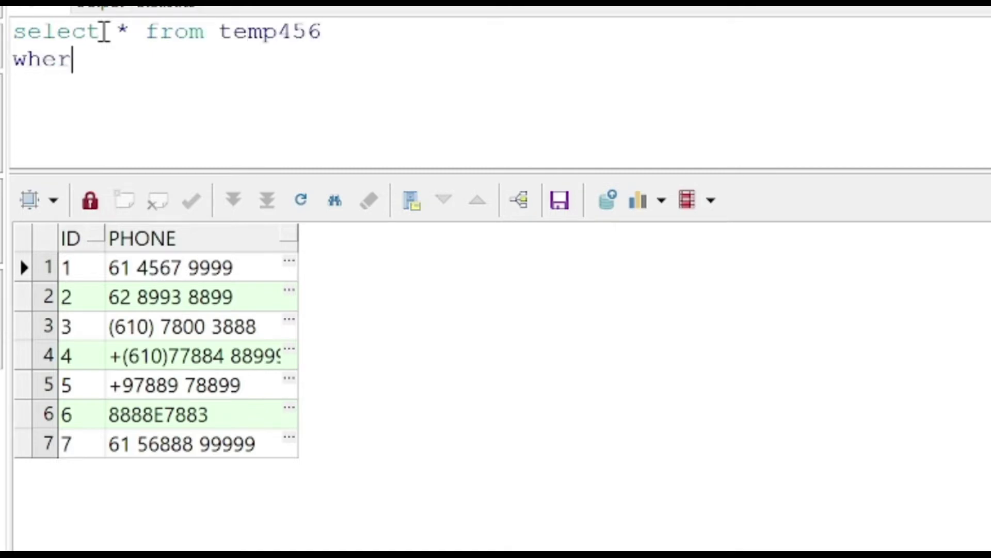
pyautogui.write('e regexp_')
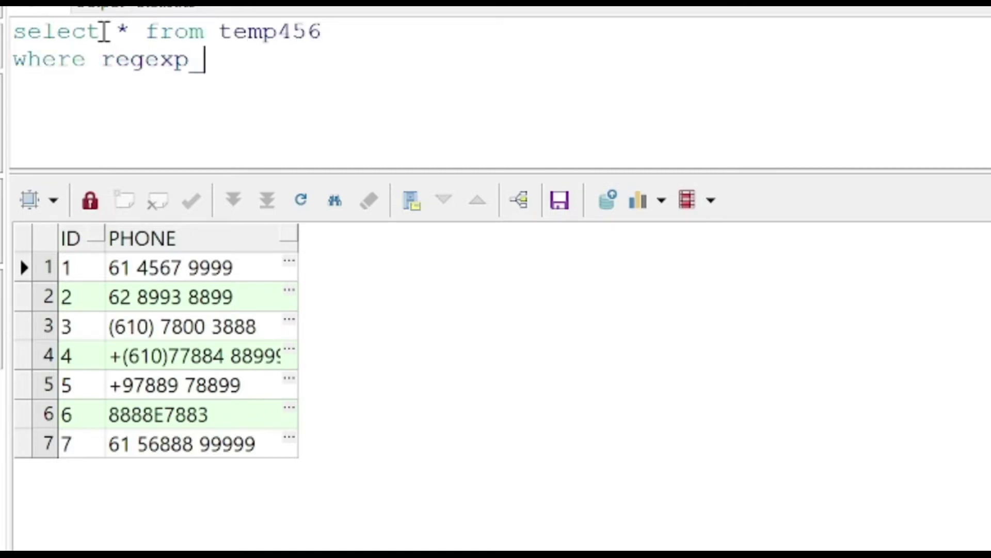
pyautogui.write('like (pho')
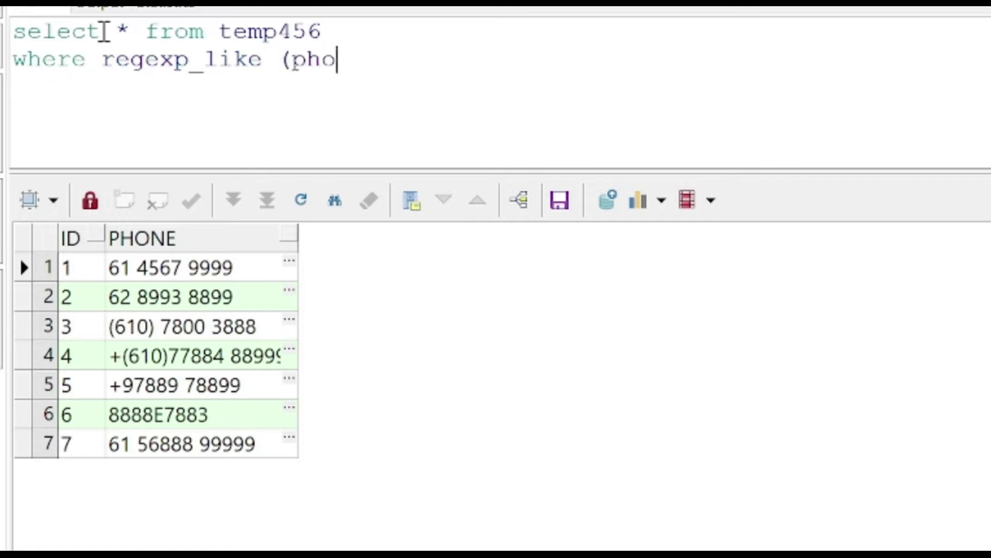
pyautogui.write("ne,'")
pyautogui.write('[')
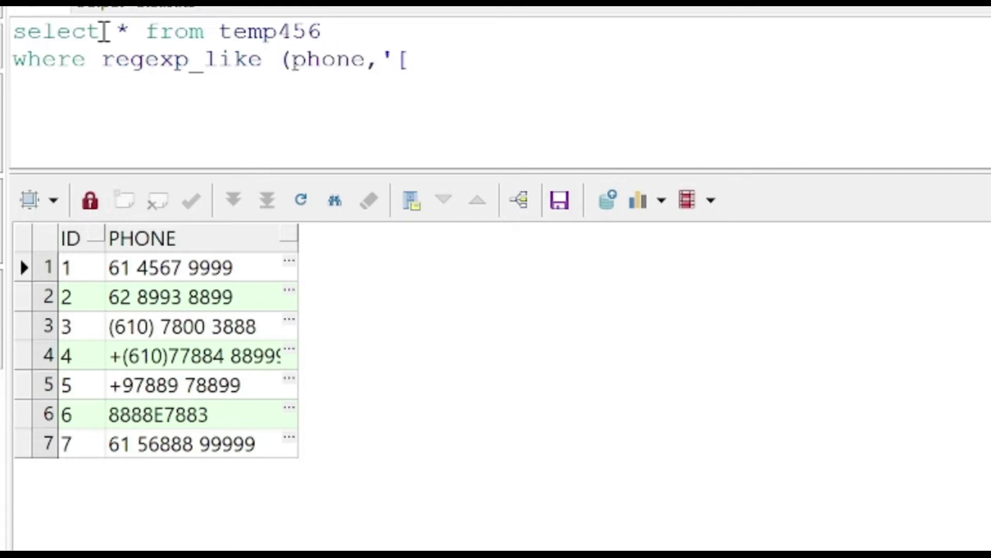
pyautogui.write("0-9]'")
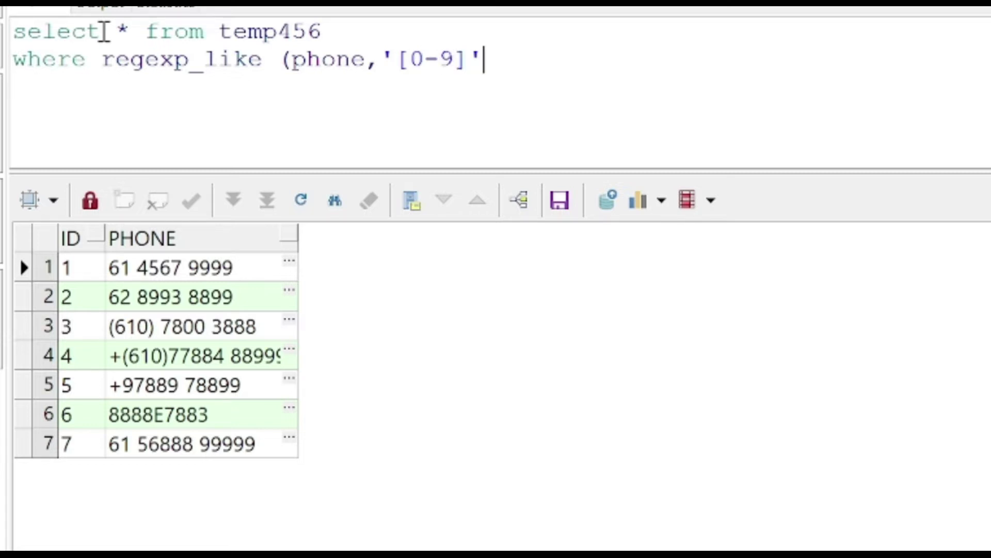
pyautogui.write(')')
pyautogui.hotkey('ctrl', 'a')
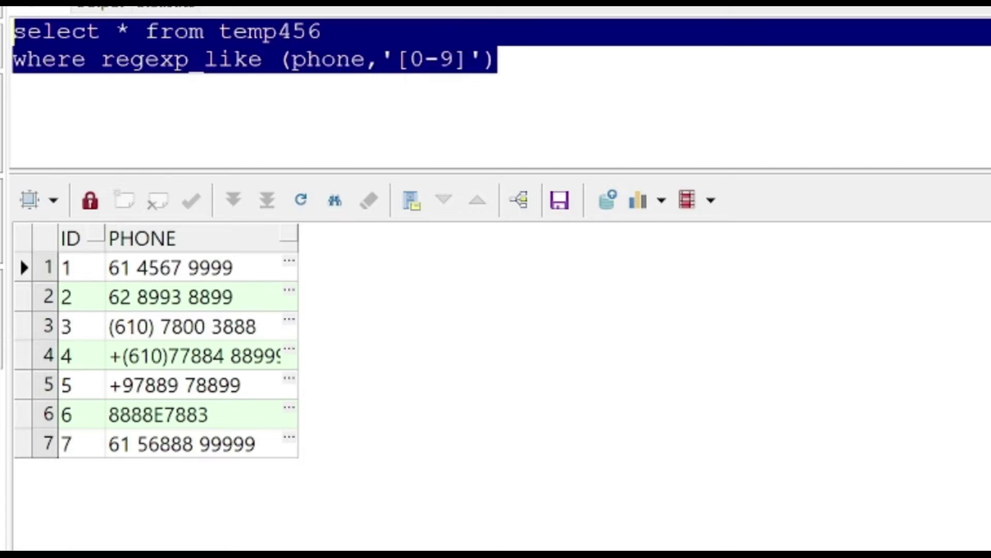
pyautogui.press('F8')
# Move the caret to the empty third line and enlarge the SQL editor above the results
pyautogui.click(385, 116)
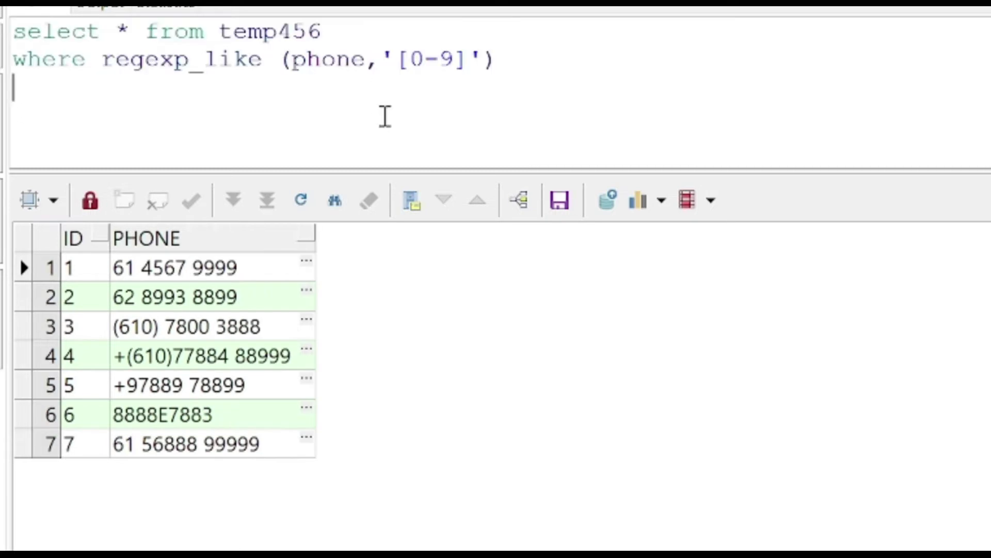
pyautogui.click(410, 59)
pyautogui.write('^')
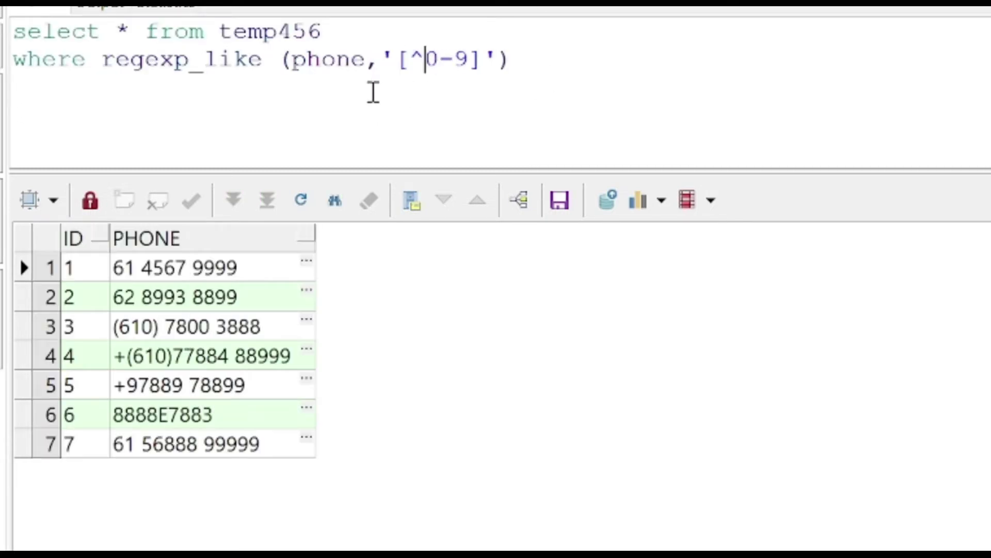
pyautogui.click(434, 91)
pyautogui.moveTo(547, 176); pyautogui.dragTo(547, 237)
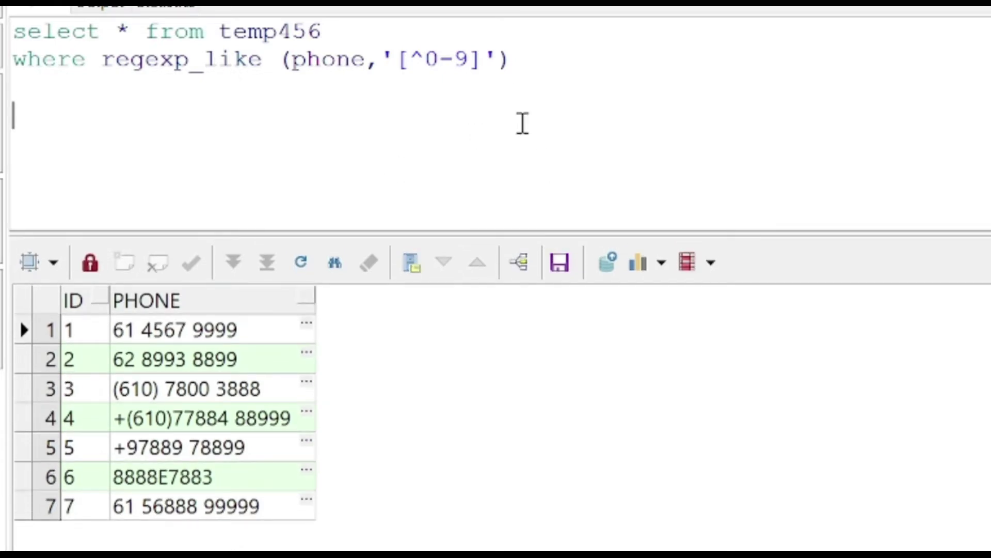
pyautogui.write('update ')
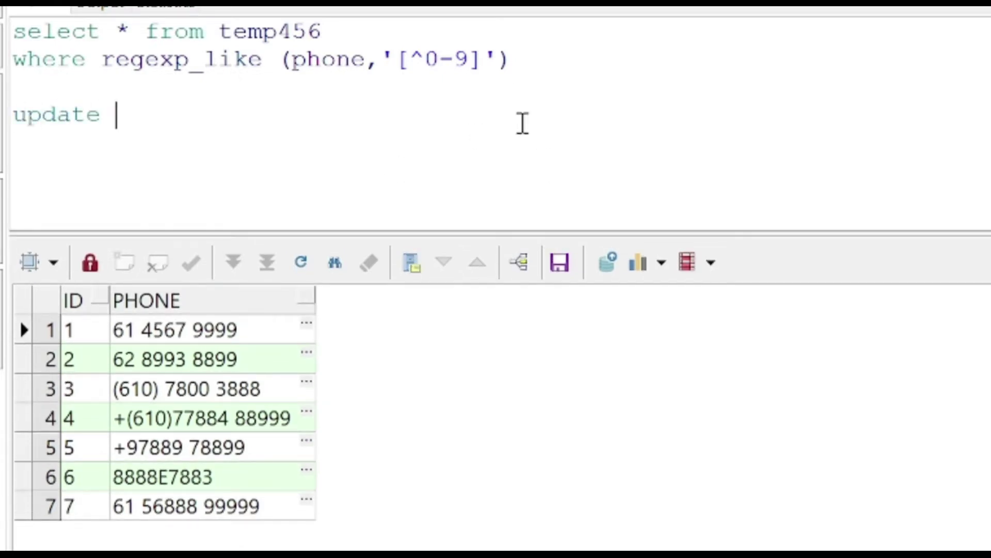
pyautogui.write('temp456')
# Write UPDATE temp456 SET phone=replace(phone,' ','') below the query and select it
pyautogui.press('Return')
pyautogui.write('set phone=')
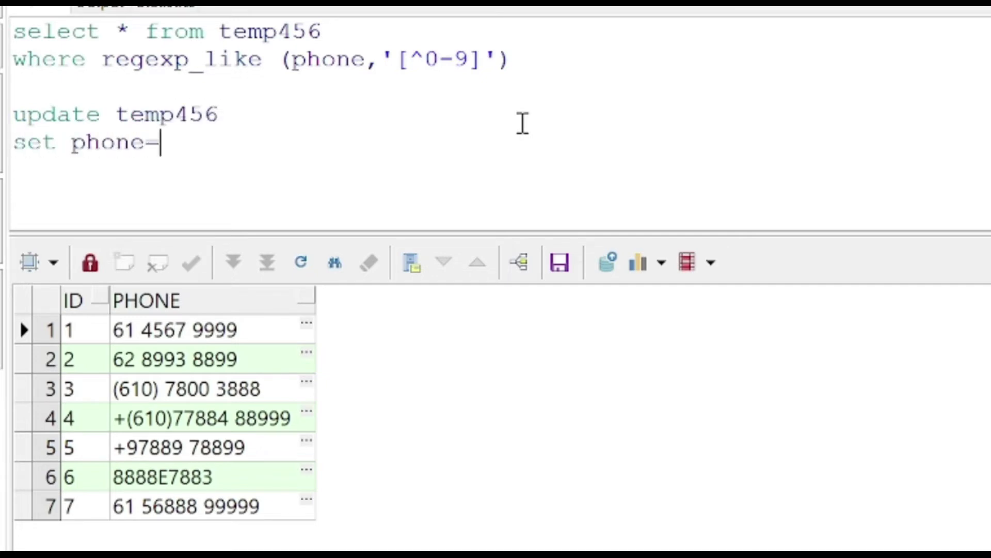
pyautogui.write('replace')
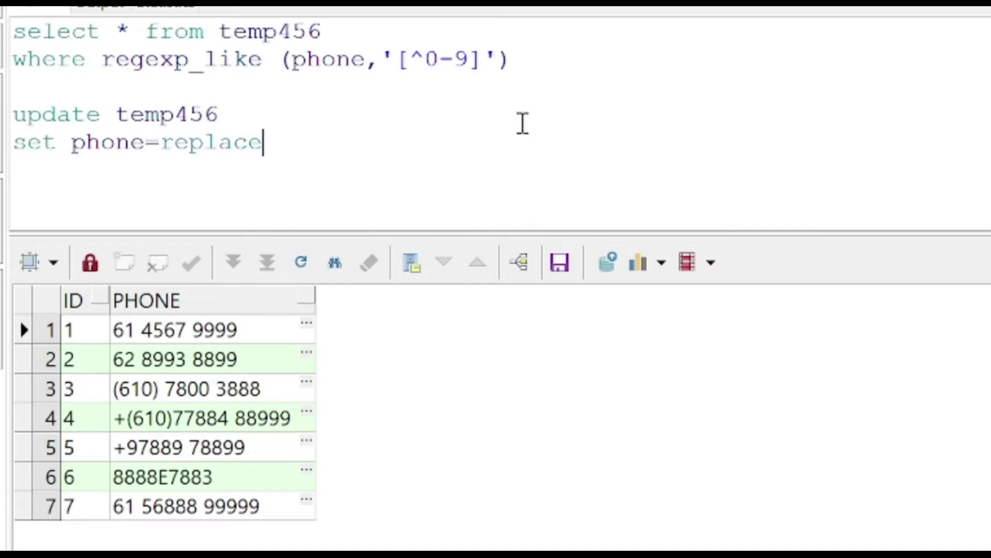
pyautogui.write("(phone,'")
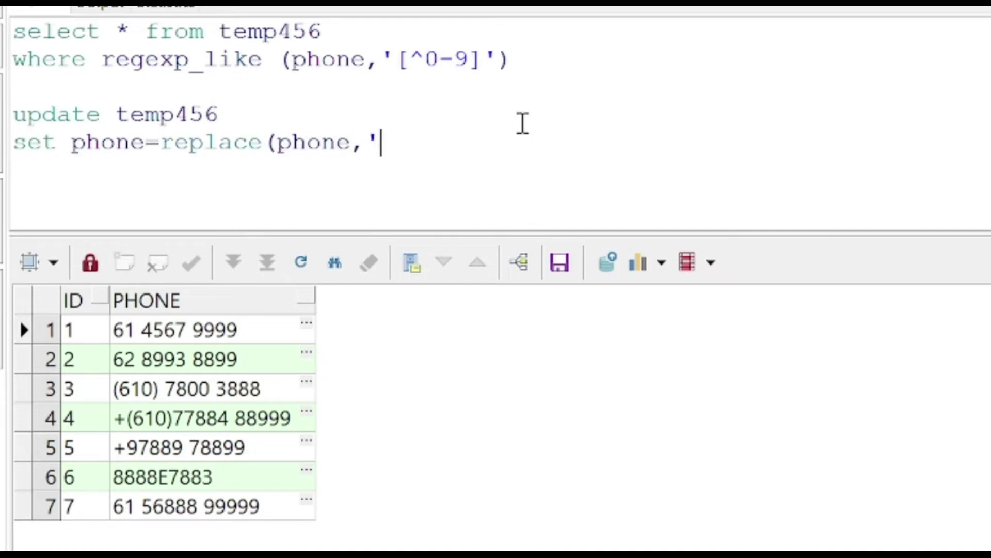
pyautogui.write(" ',''")
pyautogui.write(')')
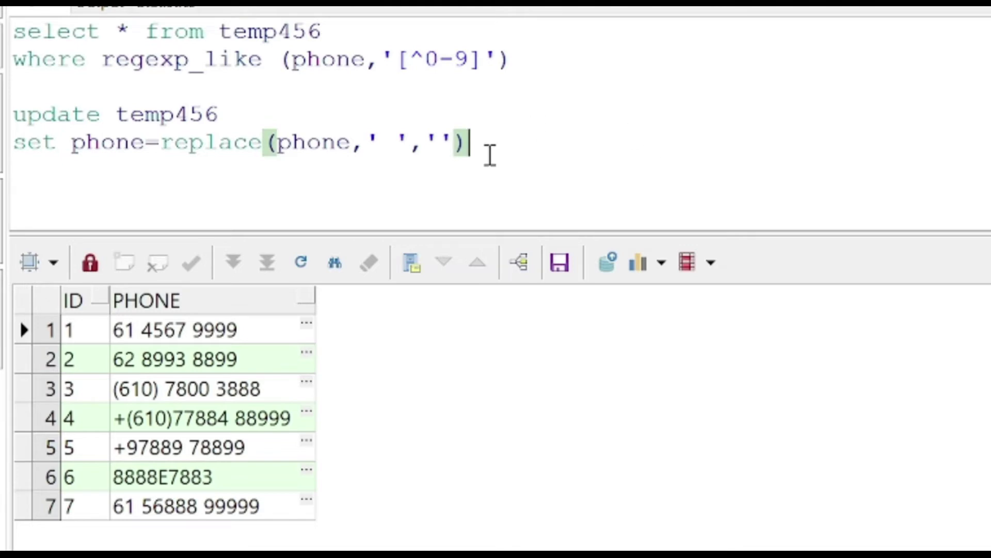
pyautogui.click(560, 73)
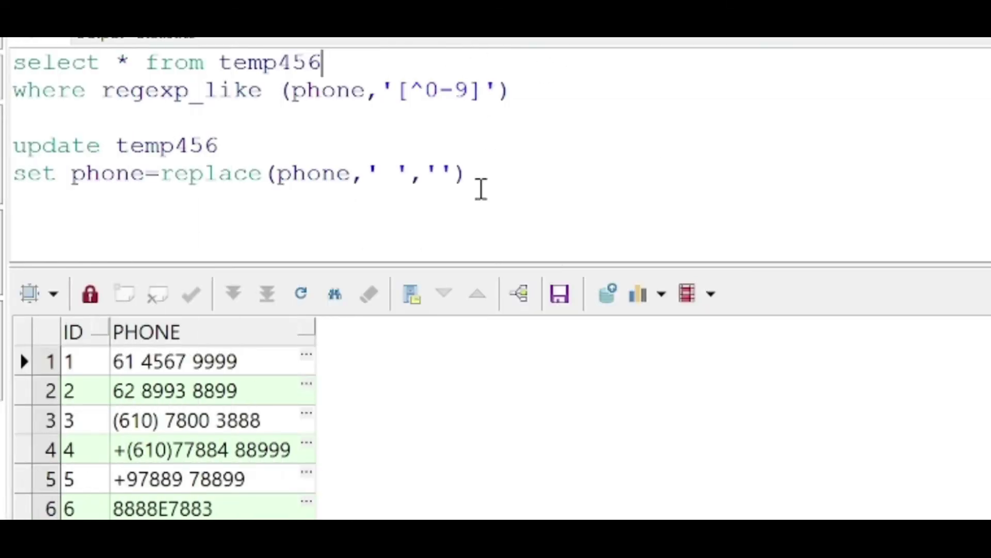
pyautogui.moveTo(465, 175); pyautogui.dragTo(14, 144)
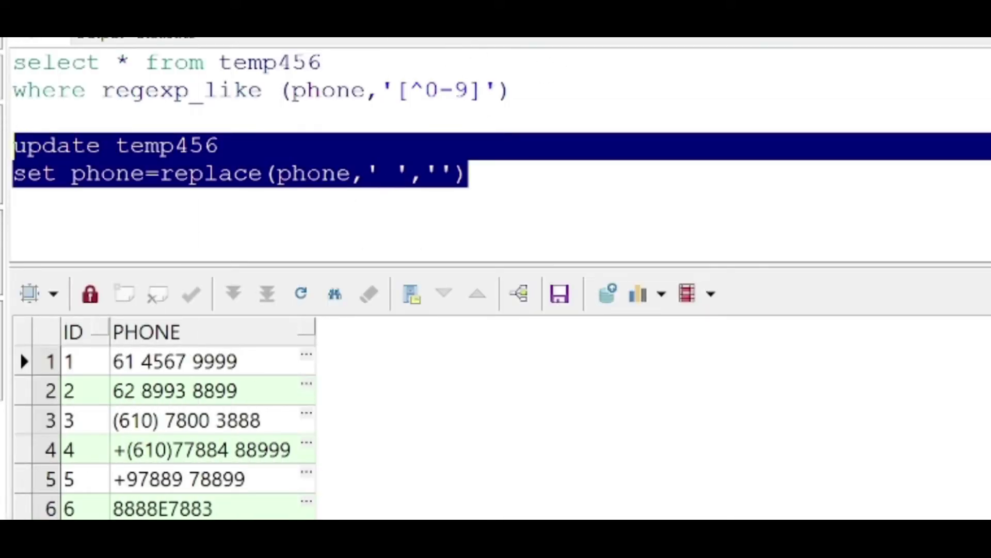
# Execute the space-removing update, commit, and view the updated temp456 rows
pyautogui.click(456, 195)
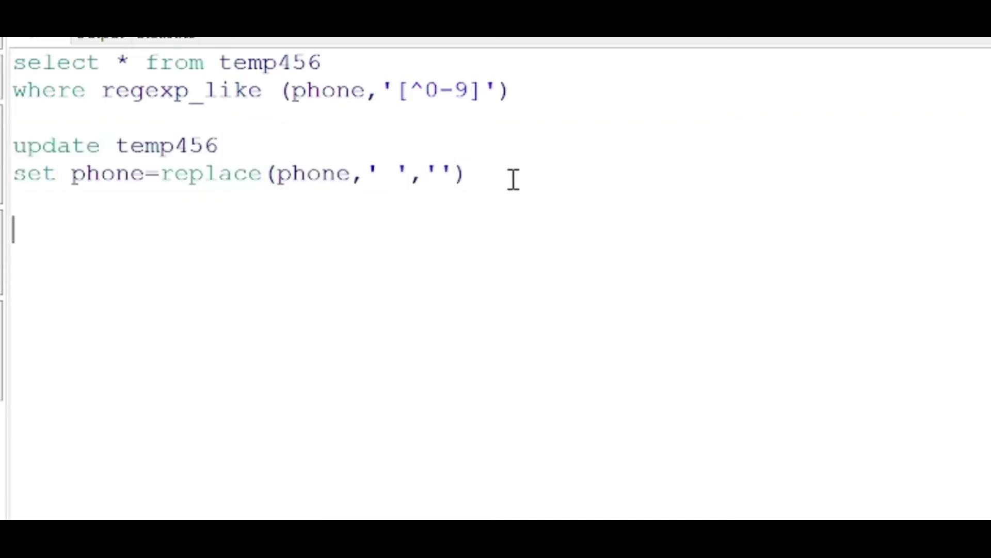
pyautogui.write('commit;')
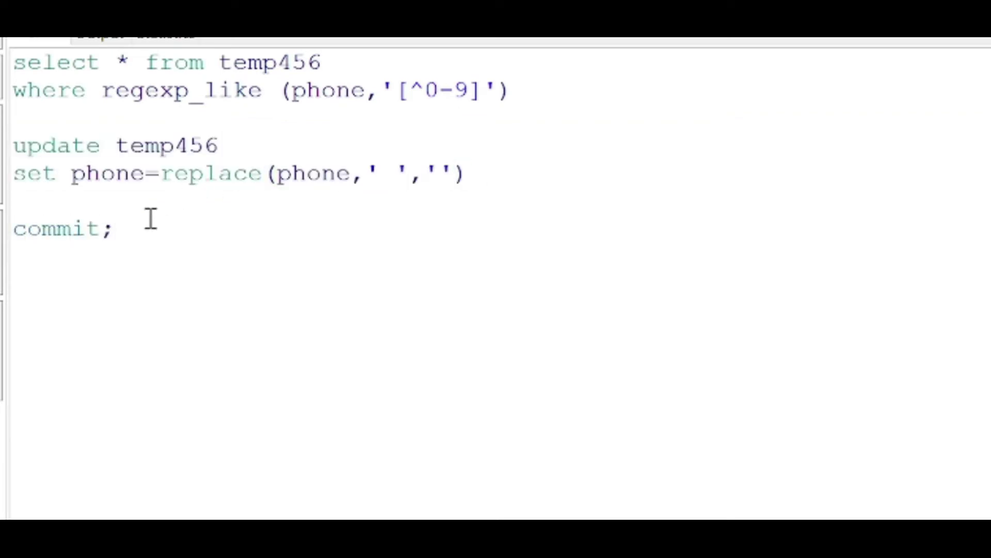
pyautogui.moveTo(150, 219)
pyautogui.mouseDown()
pyautogui.moveTo(49, 215)
pyautogui.moveTo(13, 232)
pyautogui.mouseUp()
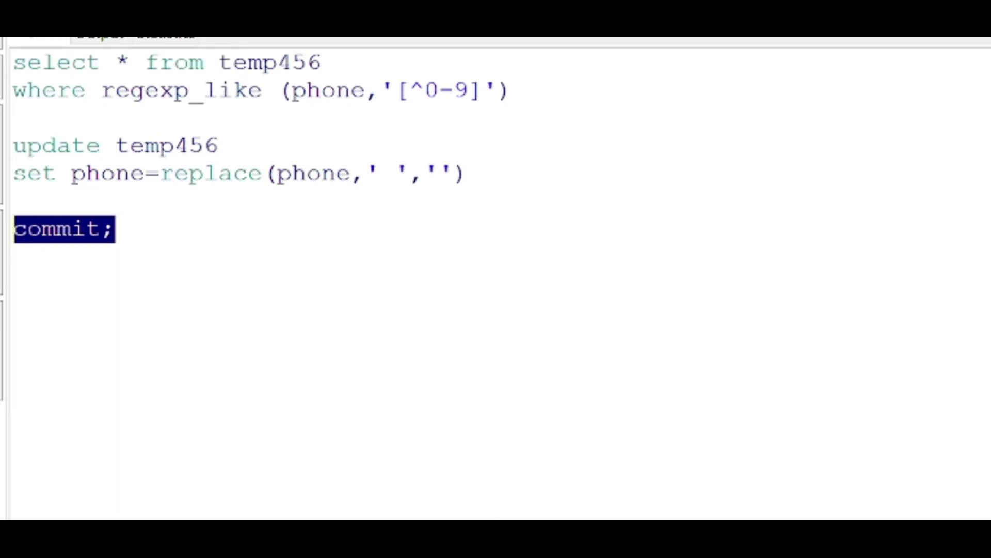
pyautogui.moveTo(321, 63); pyautogui.dragTo(14, 62)
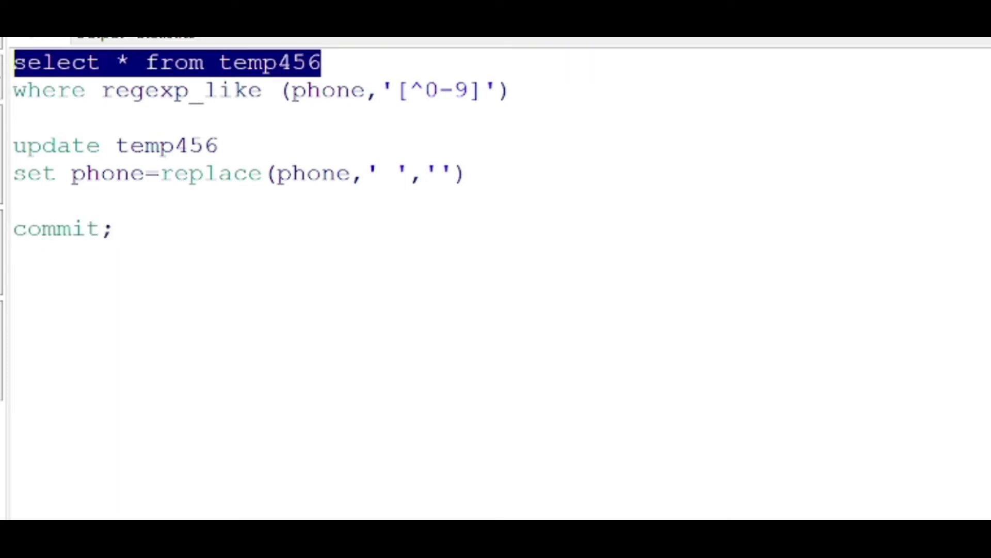
pyautogui.hotkey('ctrl', 'Return')
pyautogui.click(440, 173)
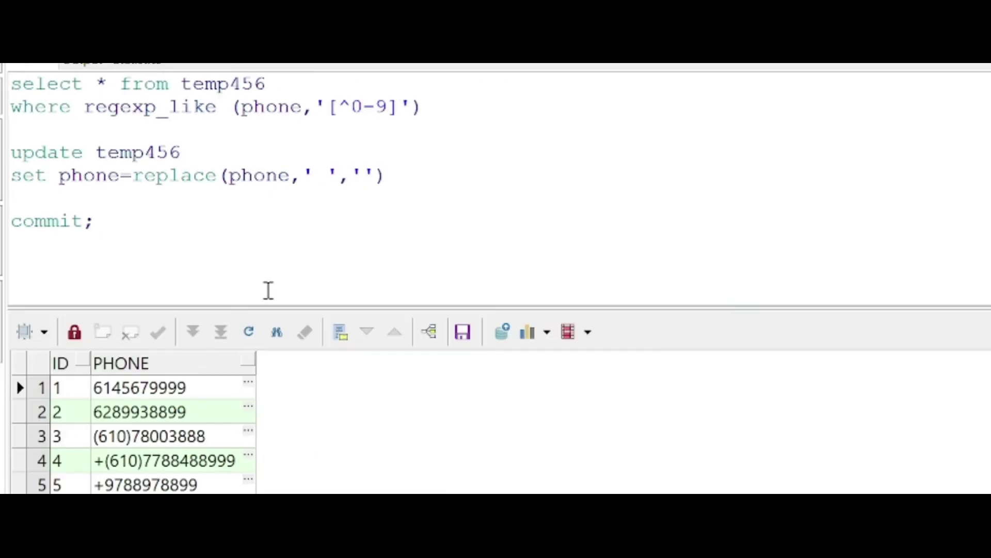
# Run the '[^0-9]' phone filter, then rerun it with the '[0-9]' pattern
pyautogui.moveTo(422, 106); pyautogui.dragTo(7, 83)
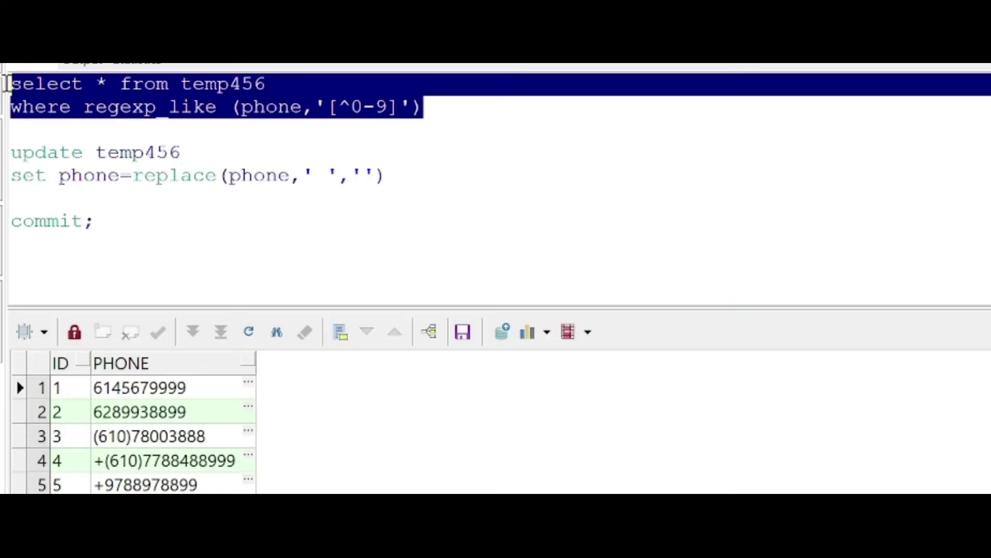
pyautogui.hotkey('ctrl', 'Return')
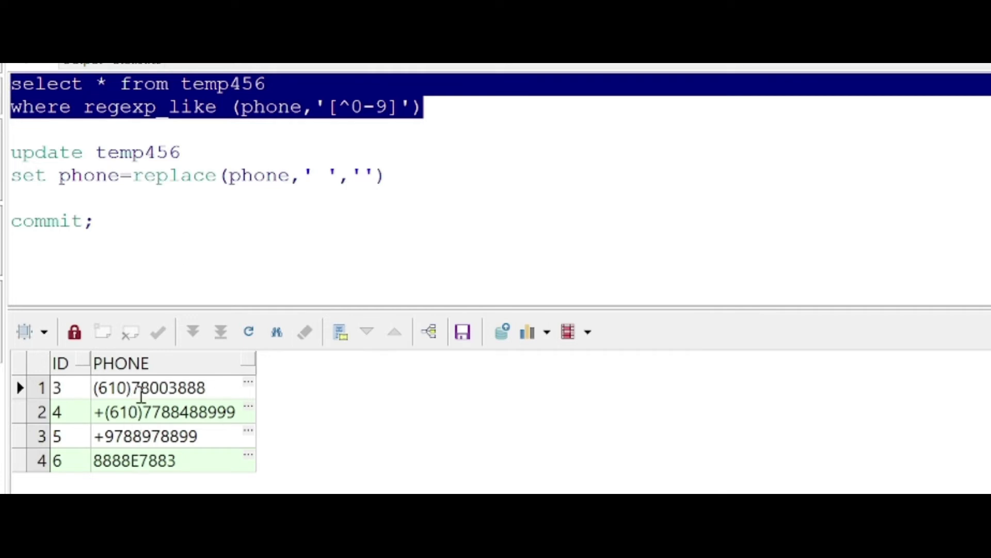
pyautogui.click(370, 210)
pyautogui.moveTo(411, 108)
pyautogui.mouseDown()
pyautogui.moveTo(261, 84)
pyautogui.moveTo(6, 86)
pyautogui.mouseUp()
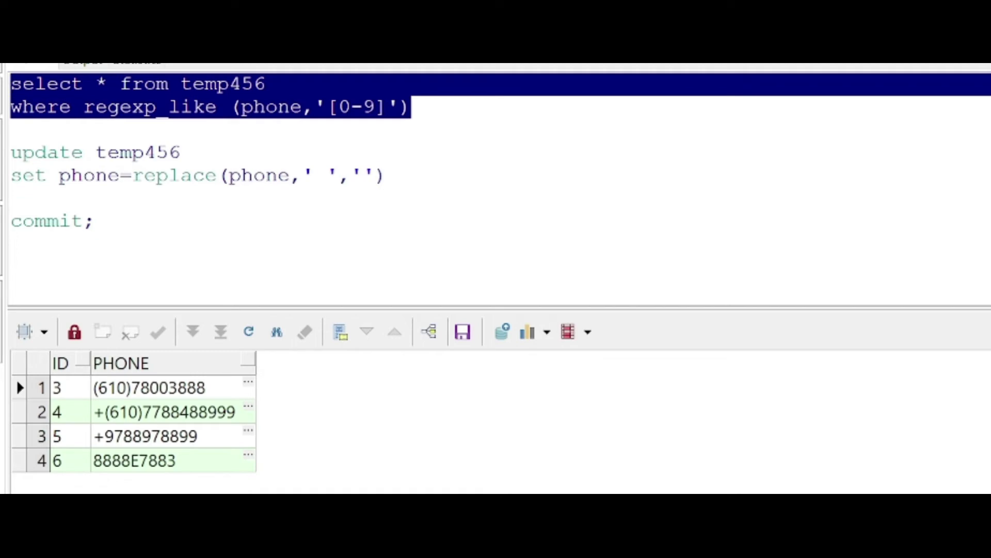
pyautogui.hotkey('ctrl', 'Return')
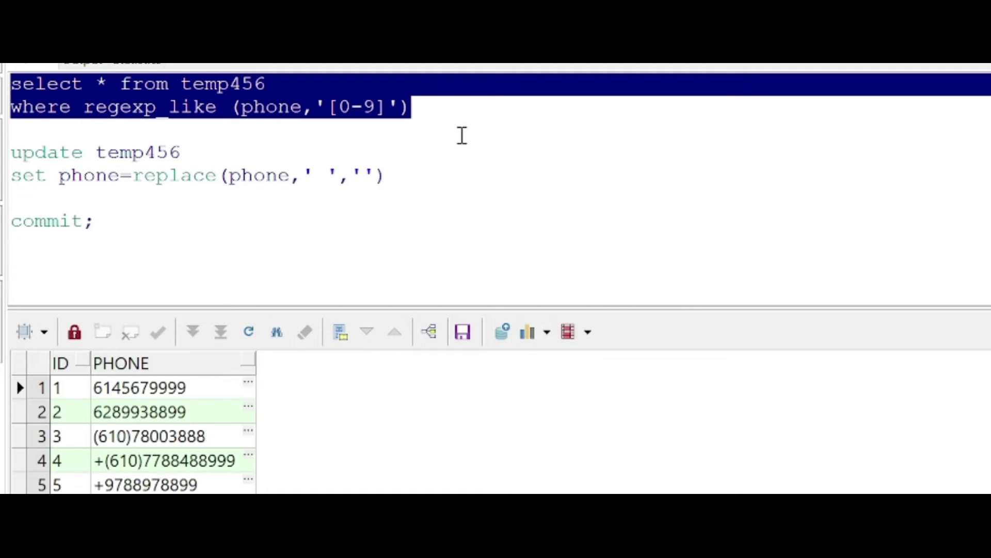
pyautogui.click(419, 152)
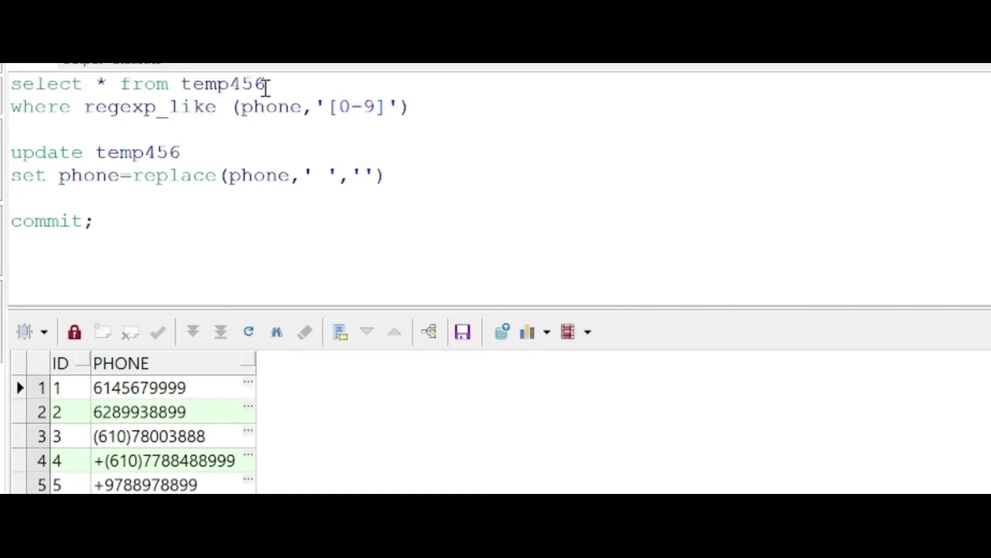
pyautogui.moveTo(265, 84); pyautogui.dragTo(9, 84)
pyautogui.click(372, 135)
pyautogui.write('(')
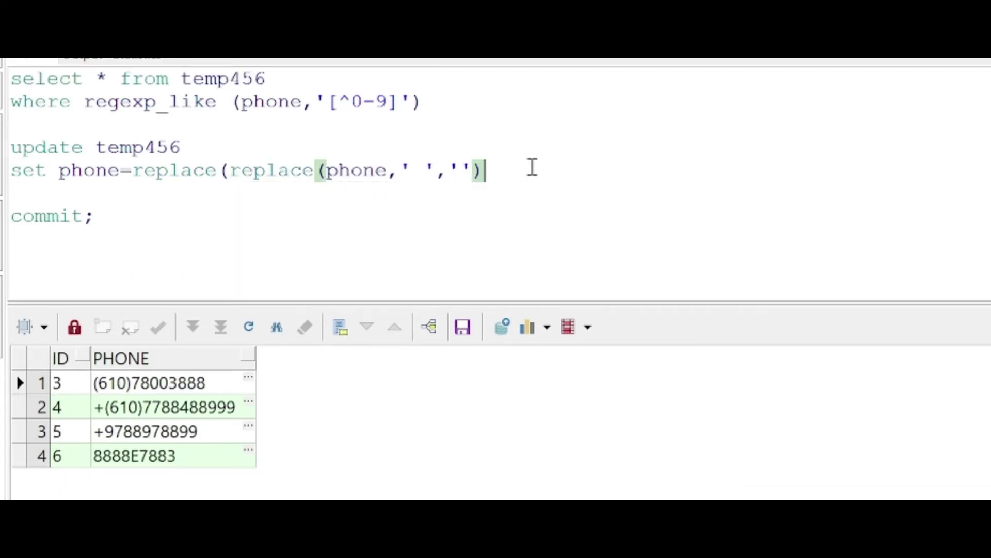
pyautogui.write(",+,''")
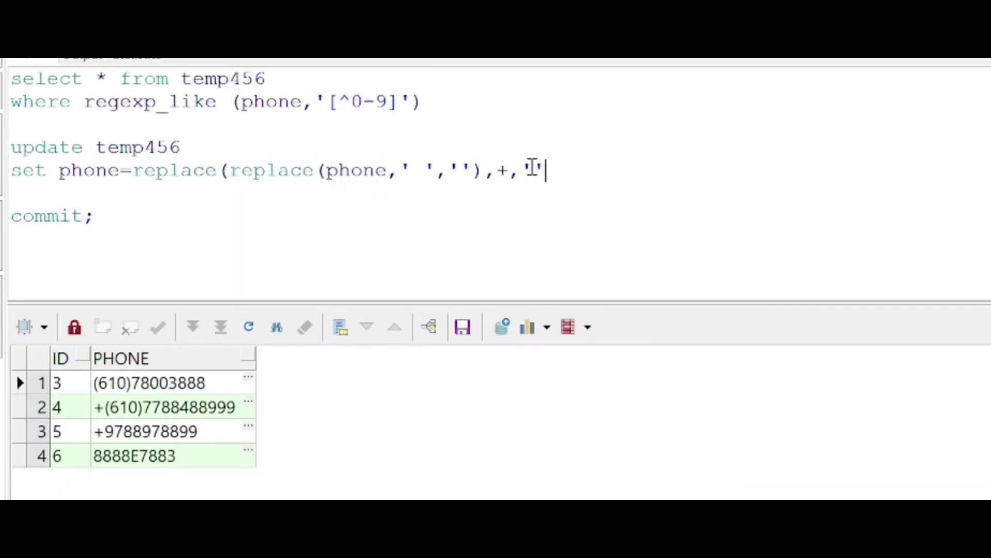
pyautogui.write(')')
# Nest replace calls for +, ( and ) around the space replace; running it raises ORA-00936
pyautogui.click(135, 171)
pyautogui.write('replace(')
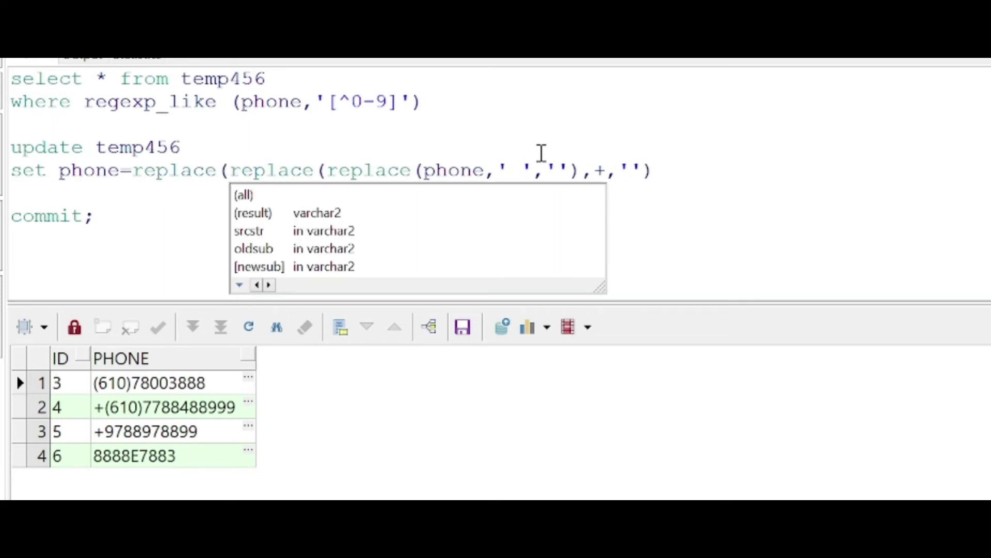
pyautogui.click(676, 172)
pyautogui.write(",'")
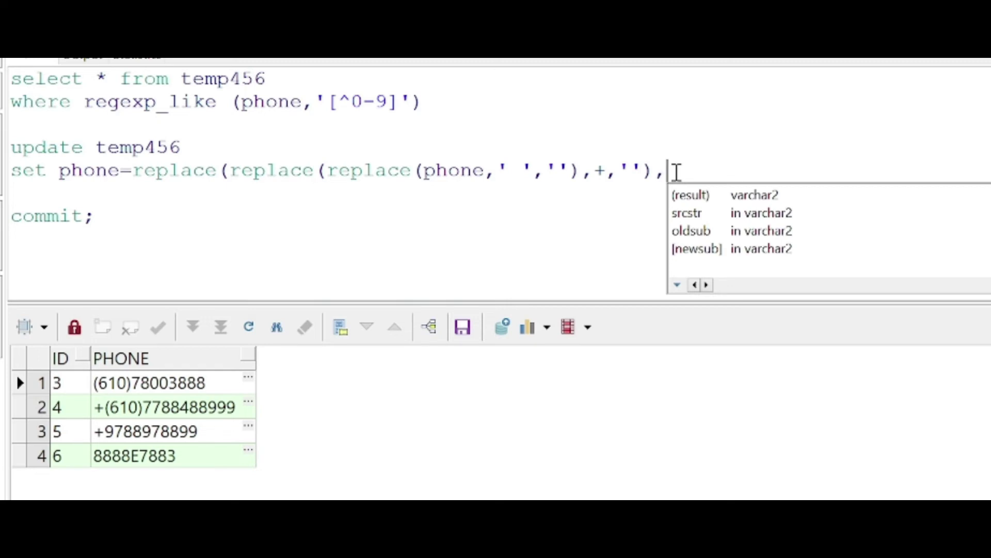
pyautogui.write(" '")
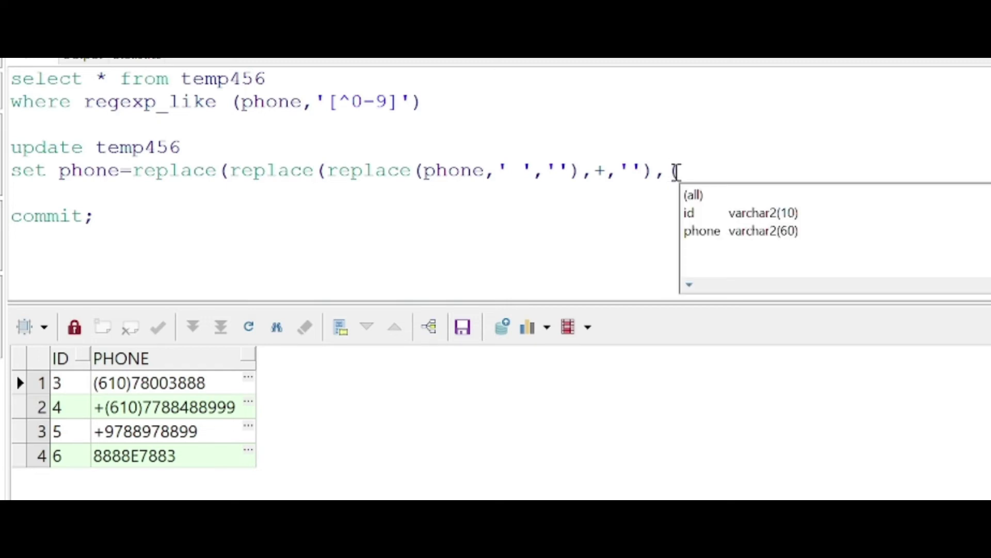
pyautogui.write(",'")
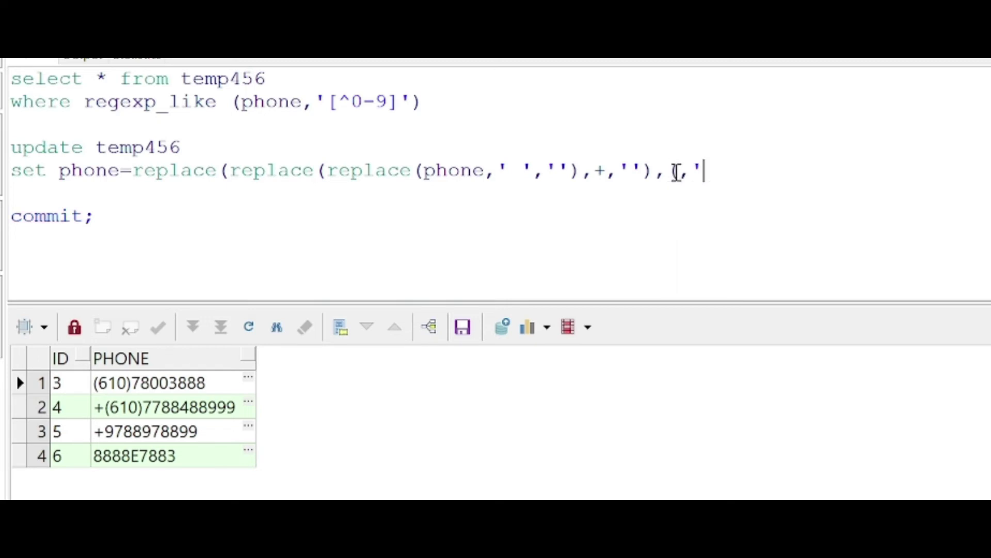
pyautogui.write("')")
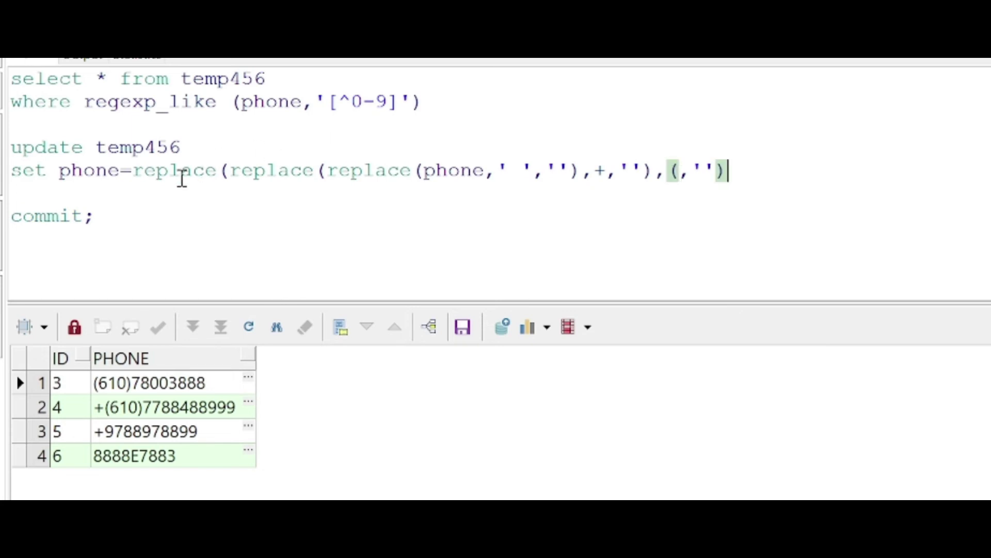
pyautogui.click(130, 171)
pyautogui.write('replace(')
pyautogui.click(874, 173)
pyautogui.write(',')
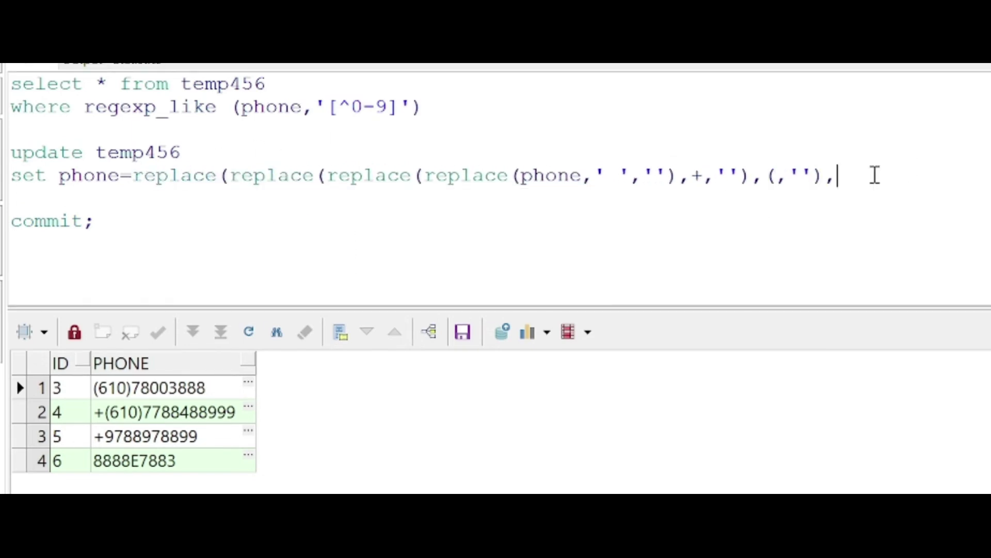
pyautogui.write("),'')")
pyautogui.moveTo(918, 177); pyautogui.dragTo(11, 152)
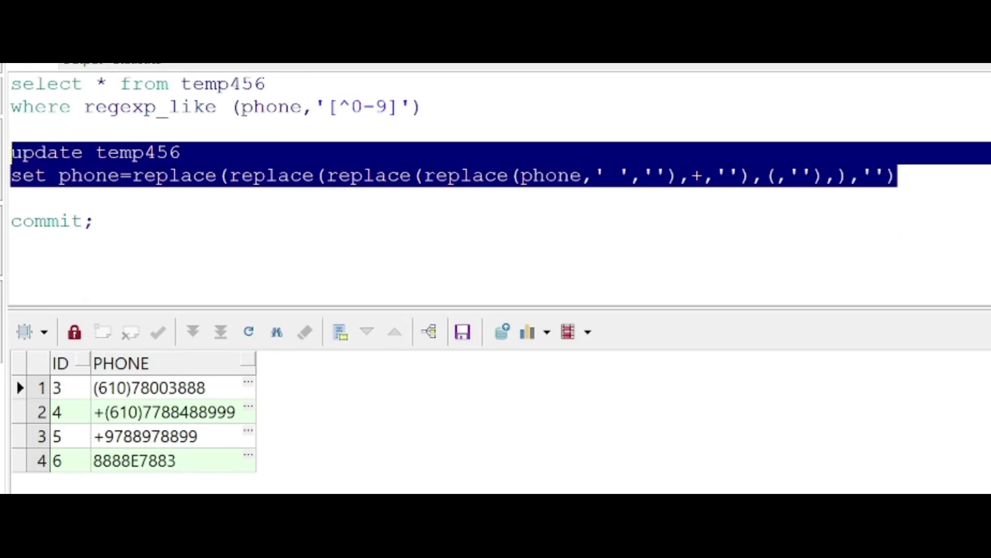
pyautogui.press('F9')
pyautogui.click(226, 168)
# Quote the '+', ')' and '(' arguments and select the corrected update statement
pyautogui.click(695, 177)
pyautogui.write("'")
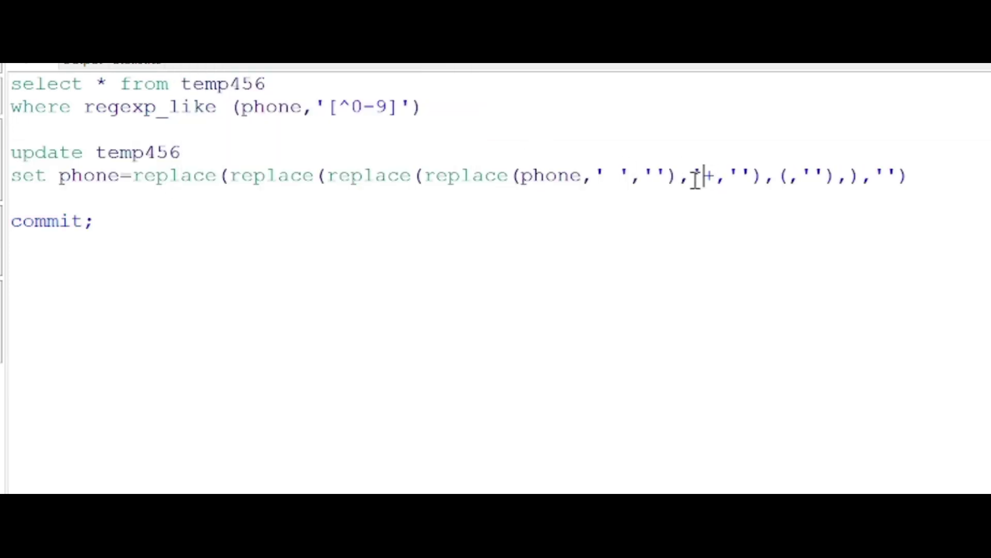
pyautogui.press('Right')
pyautogui.write("'")
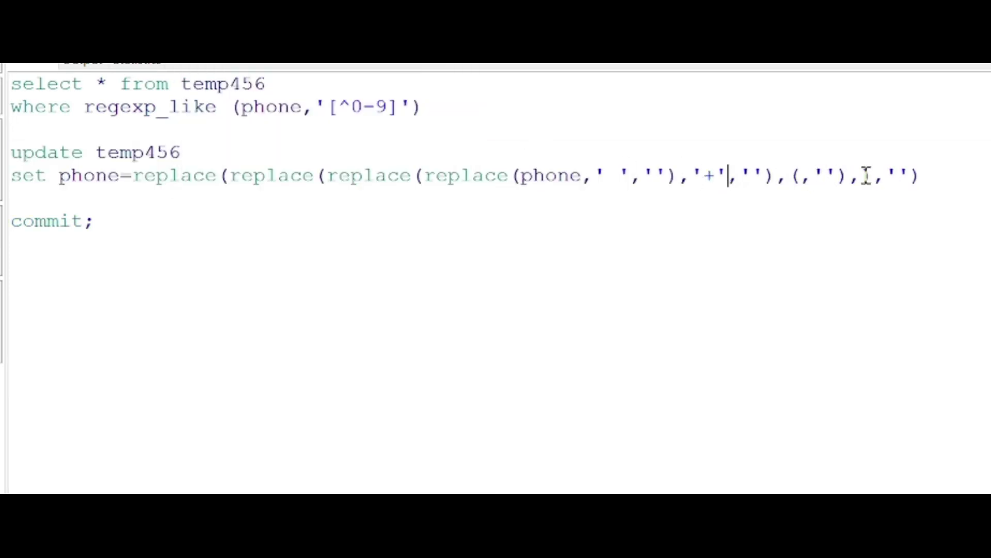
pyautogui.click(867, 175)
pyautogui.write("'")
pyautogui.press('Right')
pyautogui.write("'")
pyautogui.click(790, 175)
pyautogui.write("'")
pyautogui.press('Right')
pyautogui.write("'")
pyautogui.moveTo(974, 177); pyautogui.dragTo(4, 178)
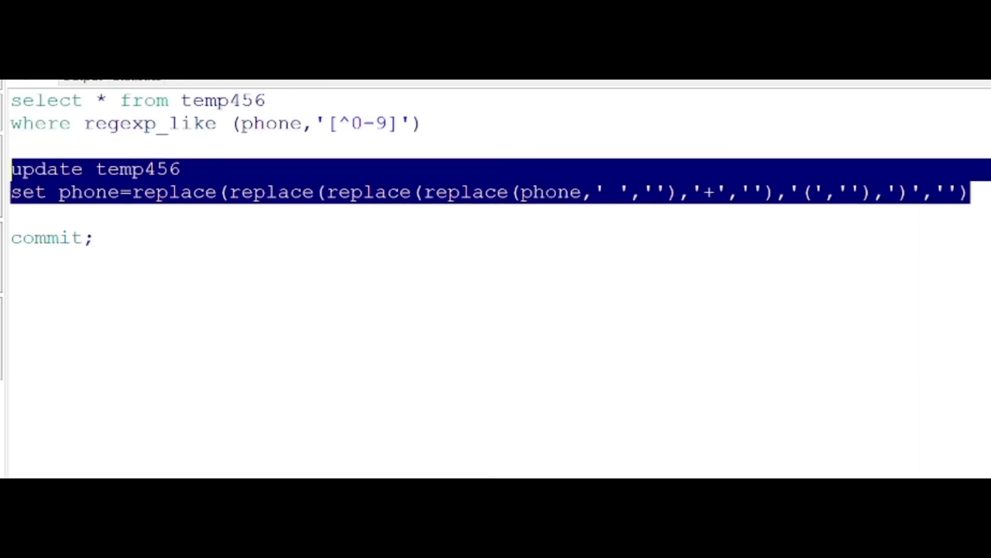
# Commit the update and list all temp456 rows to check the cleaned phones
pyautogui.moveTo(102, 238); pyautogui.dragTo(12, 238)
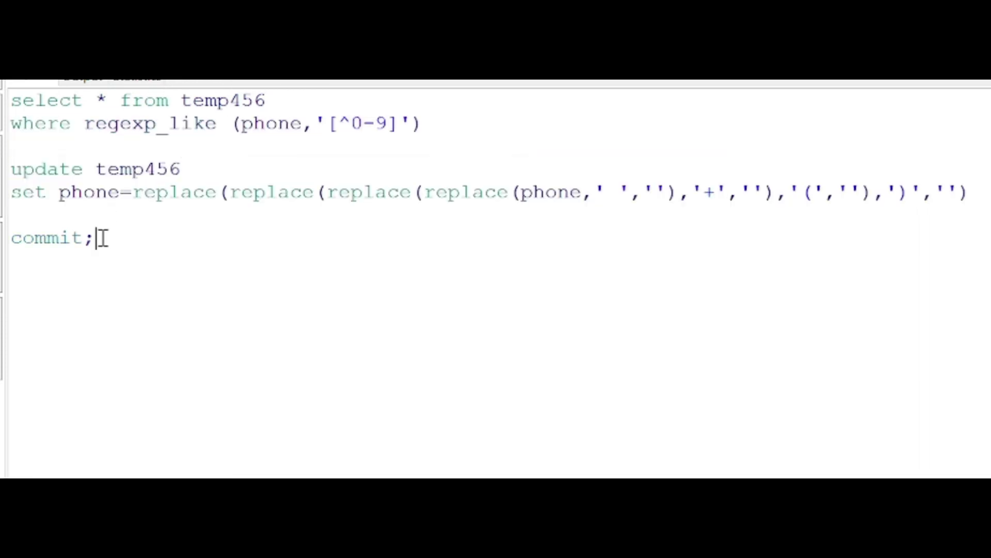
pyautogui.moveTo(272, 48); pyautogui.dragTo(4, 52)
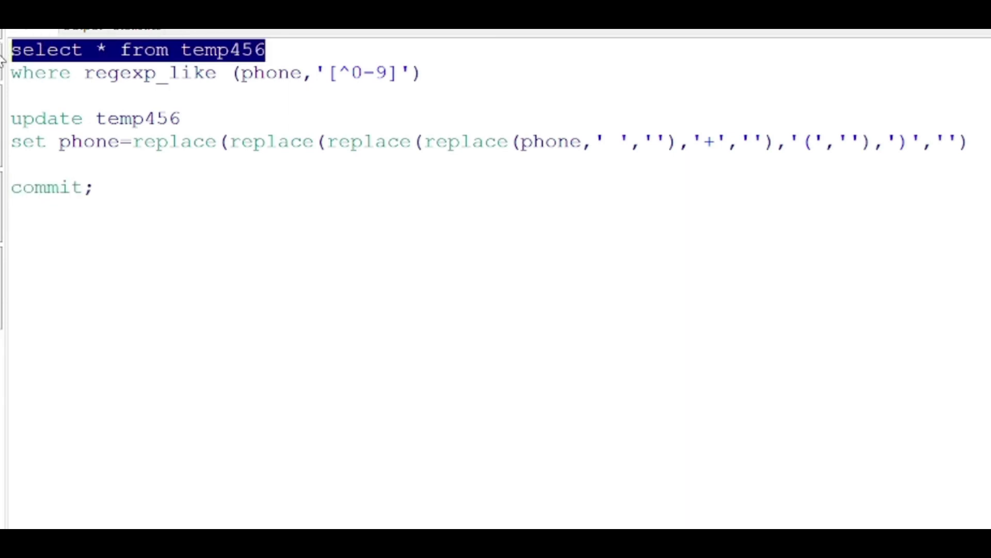
pyautogui.press('F8')
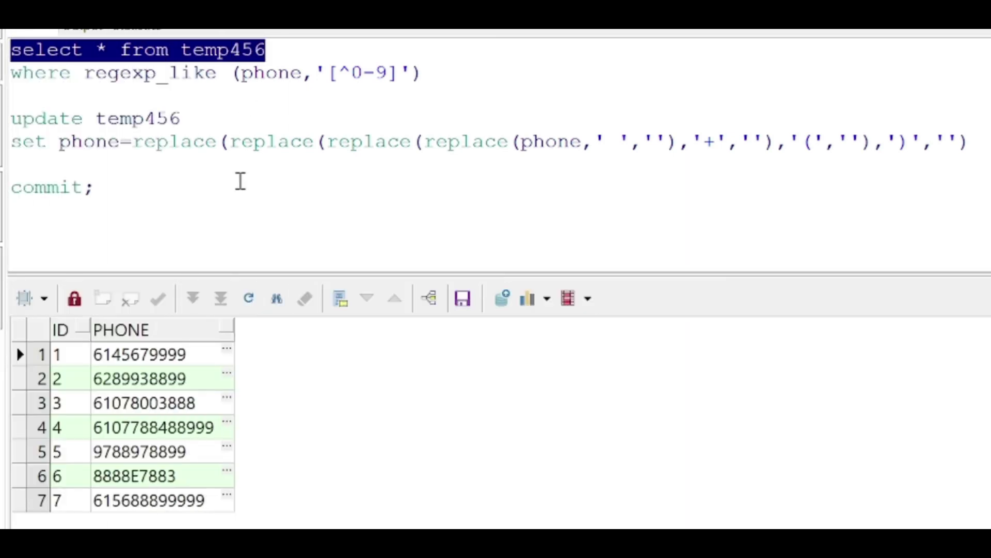
pyautogui.click(240, 182)
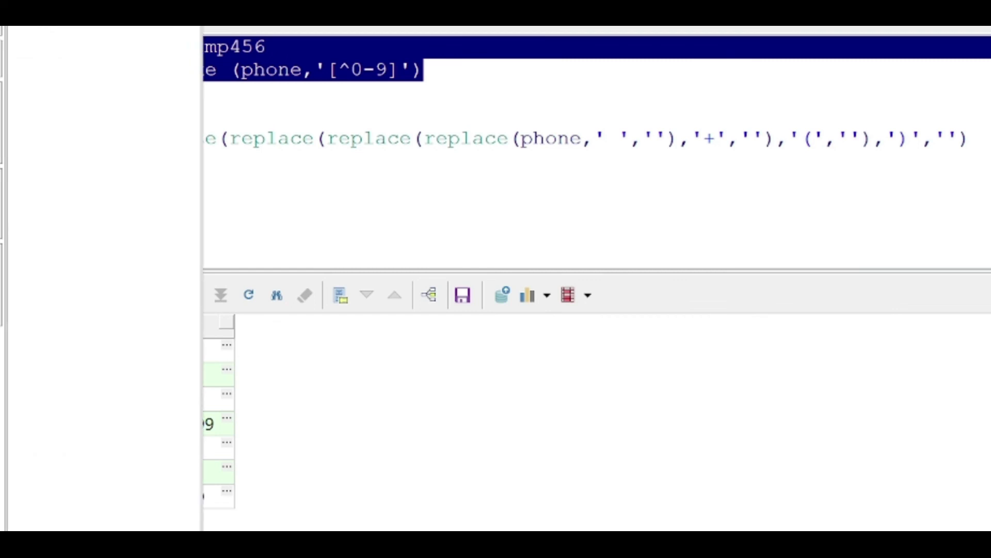
# Run the non-digit check, returning only 8888E7883, then change the pattern to '[0-9]'
pyautogui.press('F8')
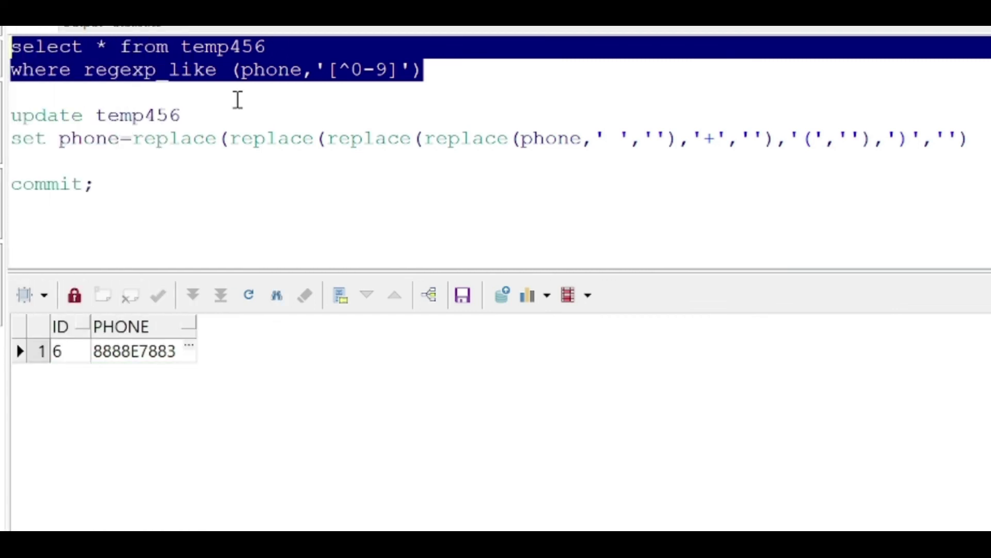
pyautogui.click(302, 118)
pyautogui.click(352, 69)
pyautogui.press('BackSpace')
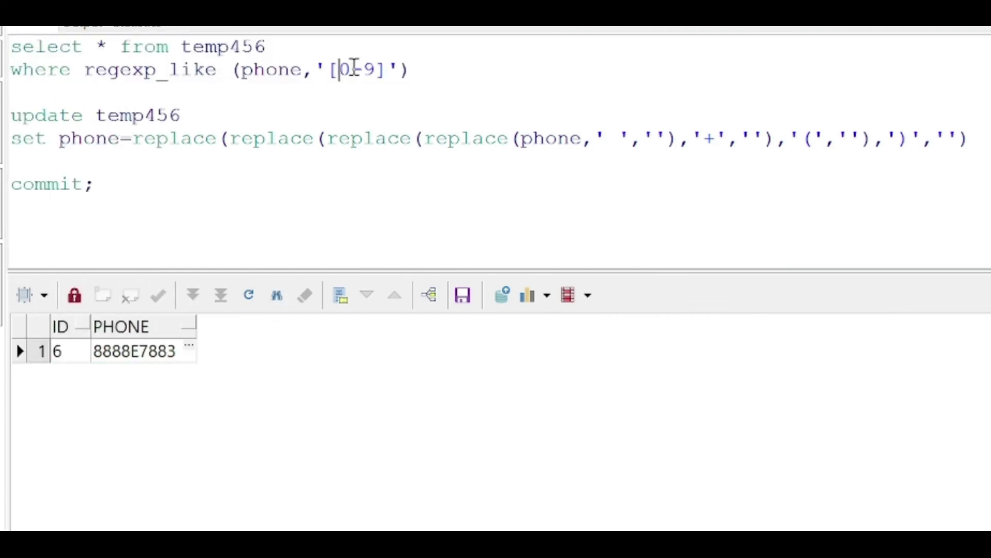
pyautogui.moveTo(420, 70); pyautogui.dragTo(11, 47)
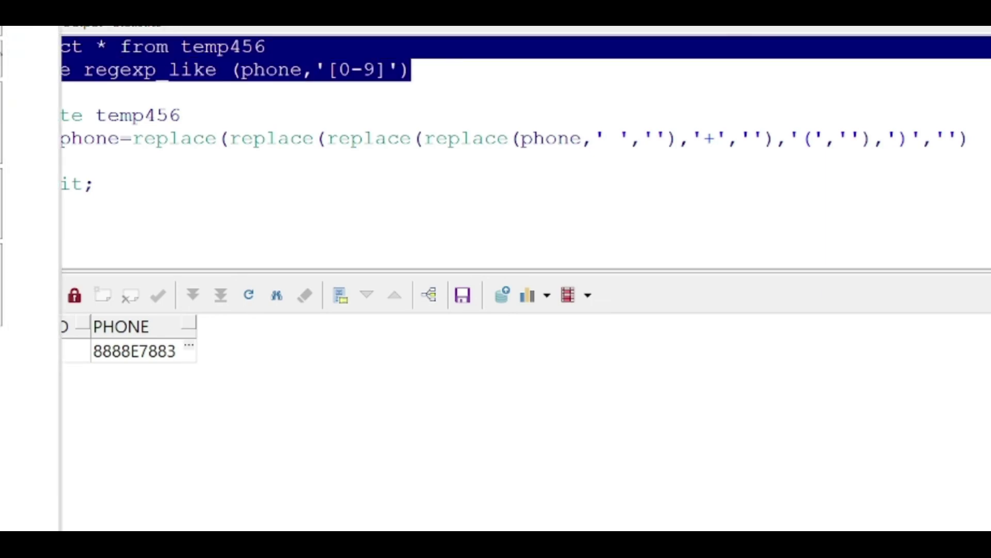